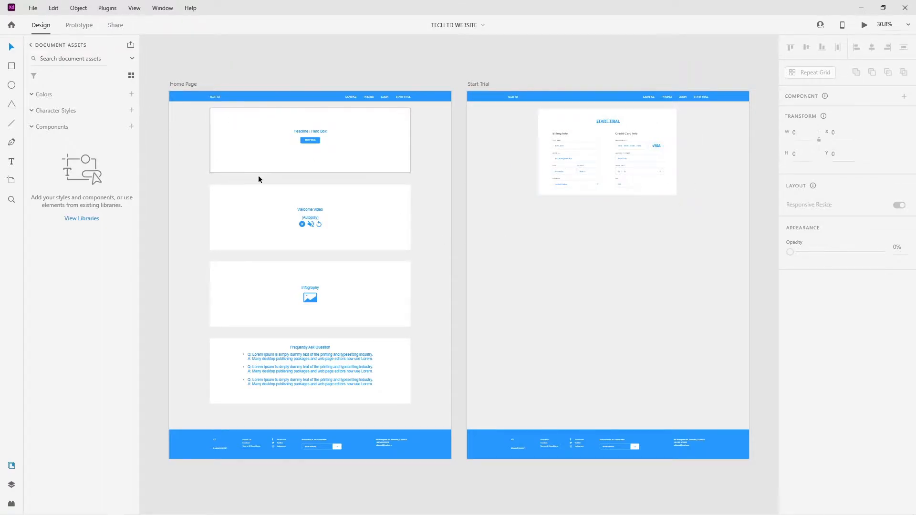
# Change the hero box START TRAIL button's tap action from a transition to an Overlay of the Start Trial artboard.
pyautogui.click(79, 27)
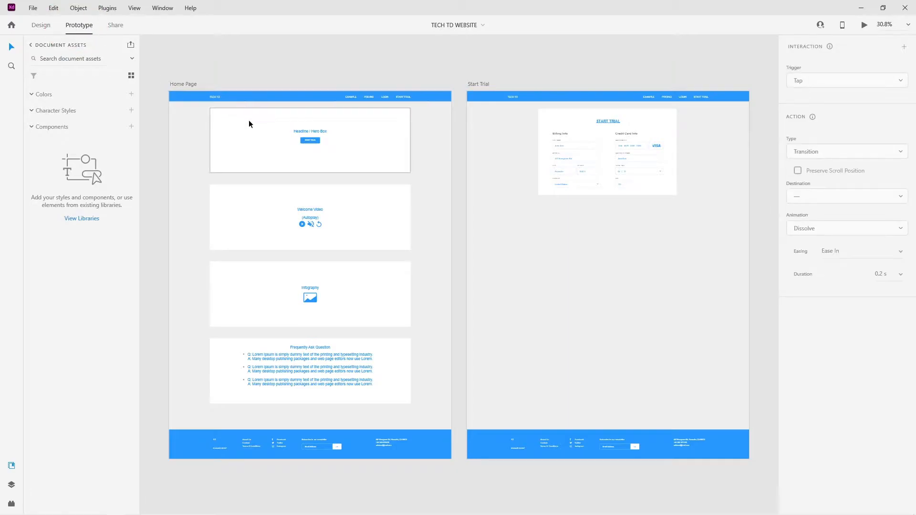
pyautogui.click(311, 142)
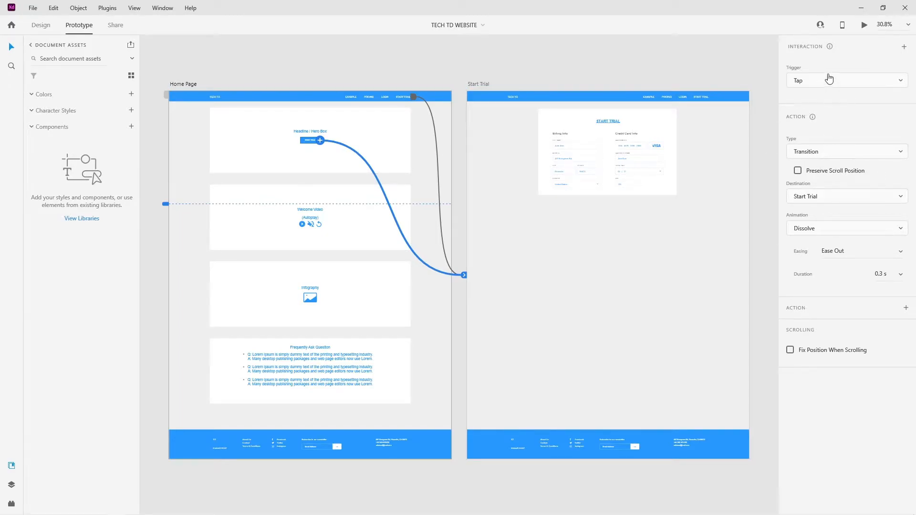
pyautogui.click(867, 157)
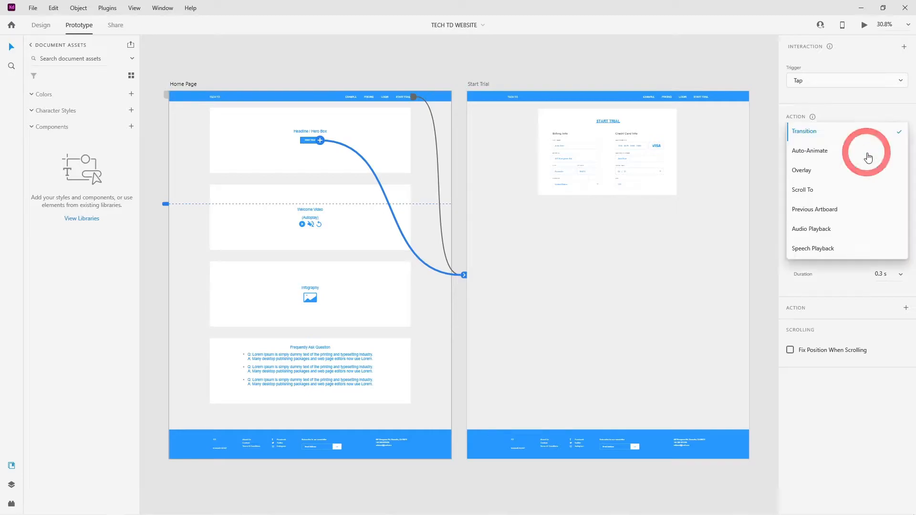
pyautogui.click(811, 175)
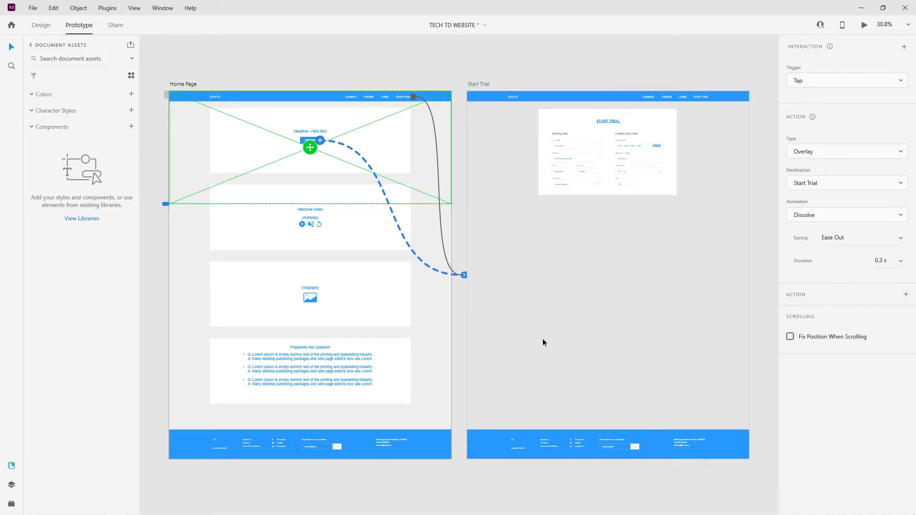
# Preview the prototype, open the overlay from the hero button, and check how the Start Trial form scrolls over the home page.
pyautogui.hotkey('ctrl', 'Return')
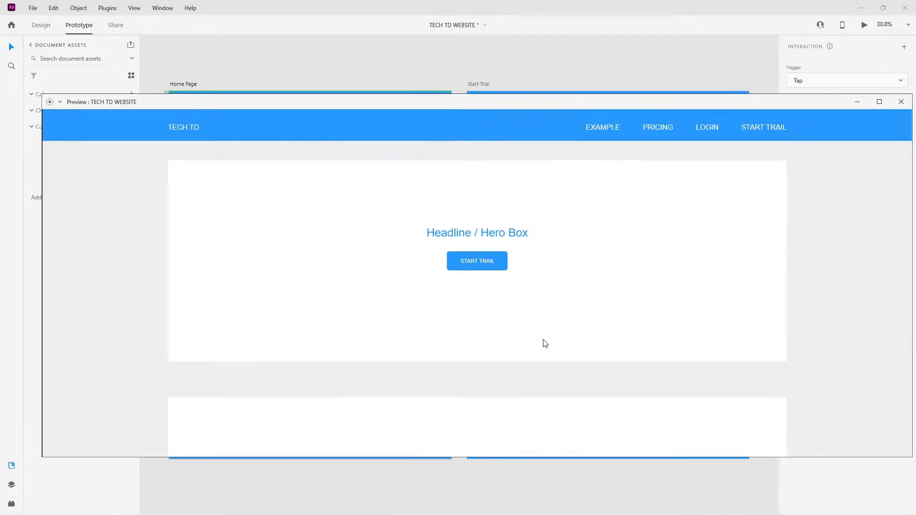
pyautogui.moveTo(540, 103); pyautogui.dragTo(523, 73)
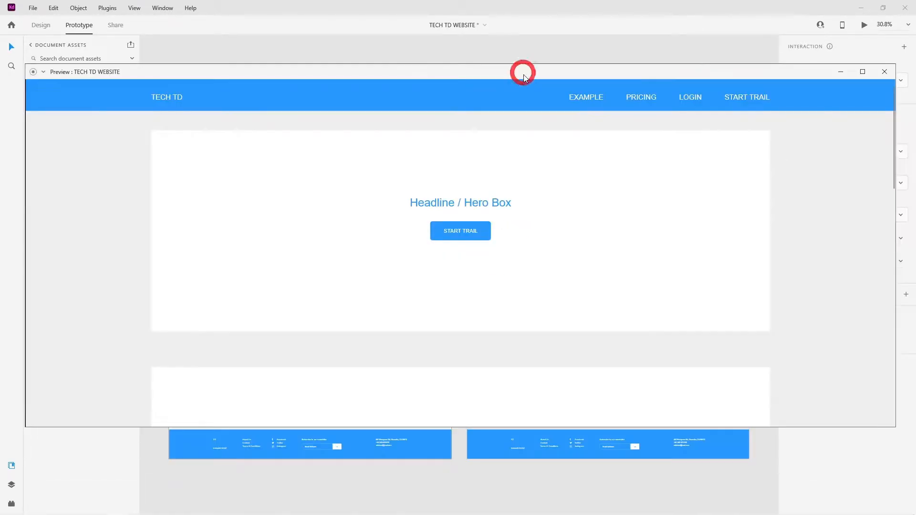
pyautogui.click(463, 233)
pyautogui.scroll(-4, 562, 257)
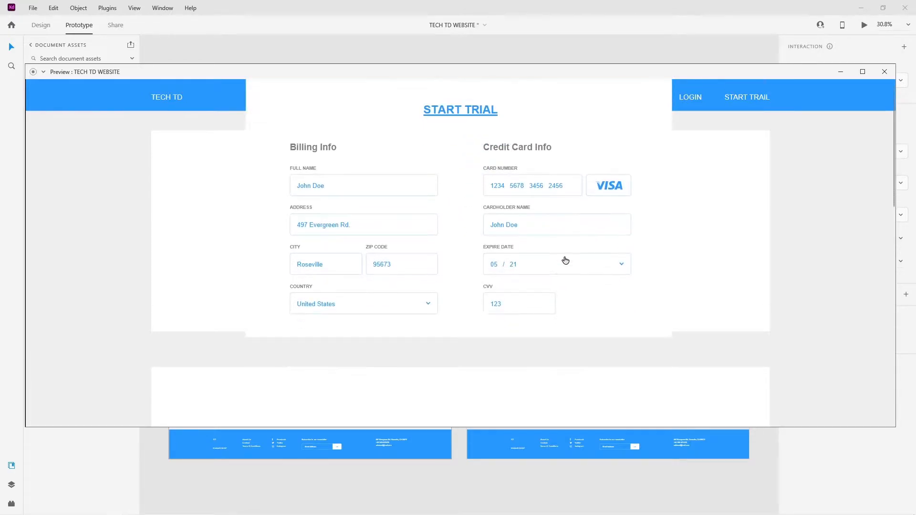
pyautogui.scroll(4, 549, 263)
pyautogui.scroll(-3, 257, 191)
pyautogui.scroll(3, 191, 151)
pyautogui.scroll(-2, 174, 112)
pyautogui.scroll(2, 229, 129)
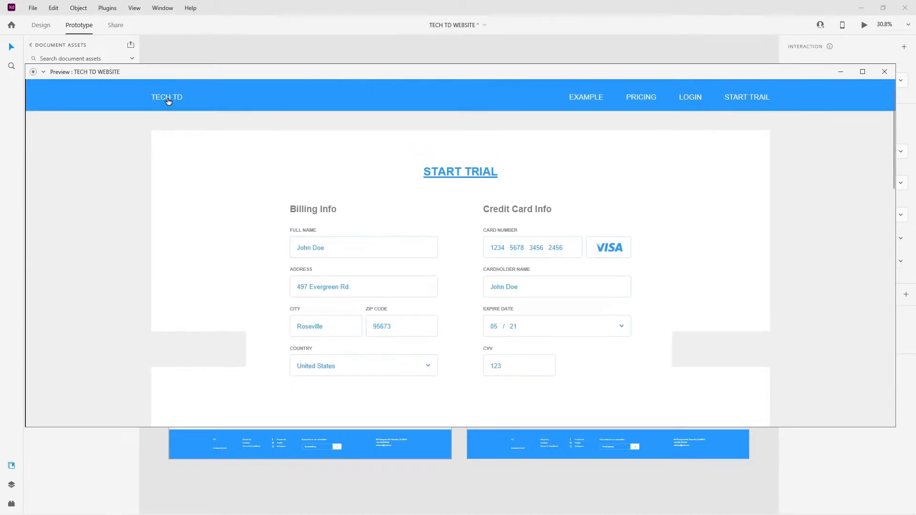
pyautogui.scroll(-2, 287, 109)
pyautogui.scroll(2, 429, 126)
pyautogui.scroll(-3, 317, 150)
pyautogui.scroll(2, 582, 247)
pyautogui.scroll(1, 582, 247)
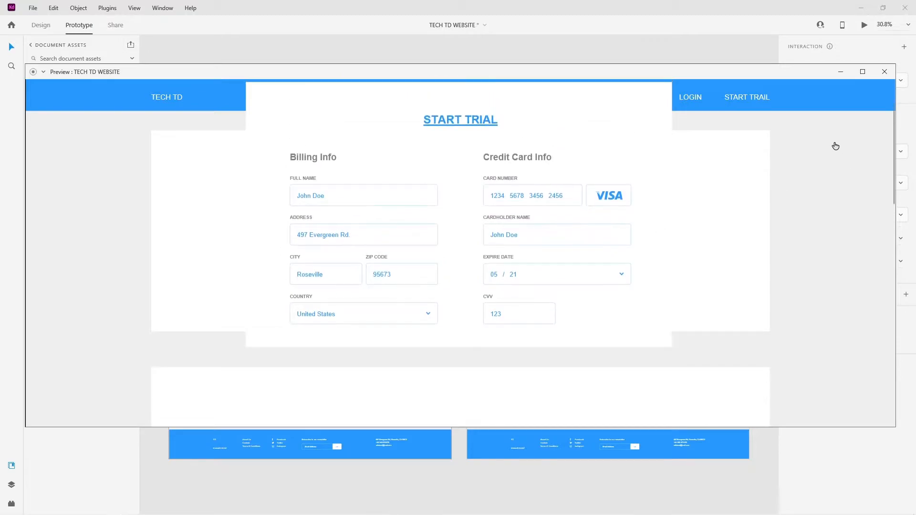
pyautogui.click(884, 72)
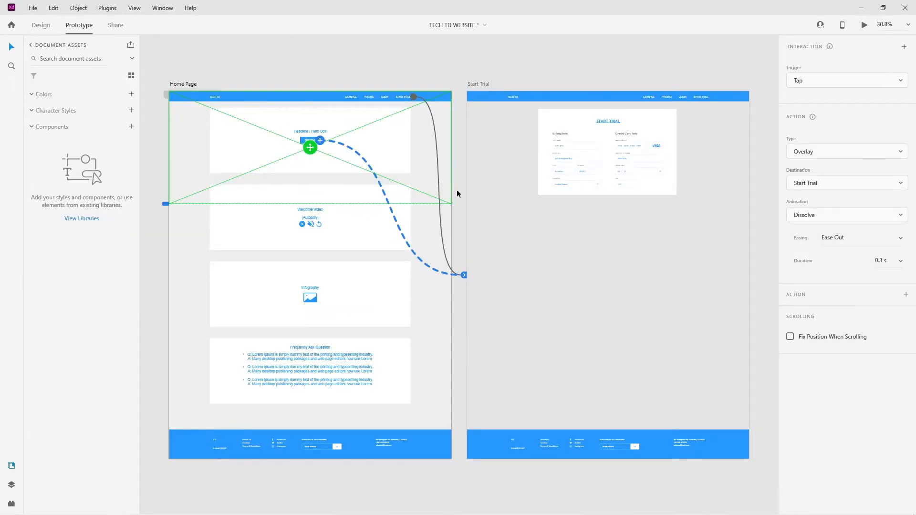
# Delete the header bar and the footer from the Start Trial artboard, keeping only the form.
pyautogui.click(43, 26)
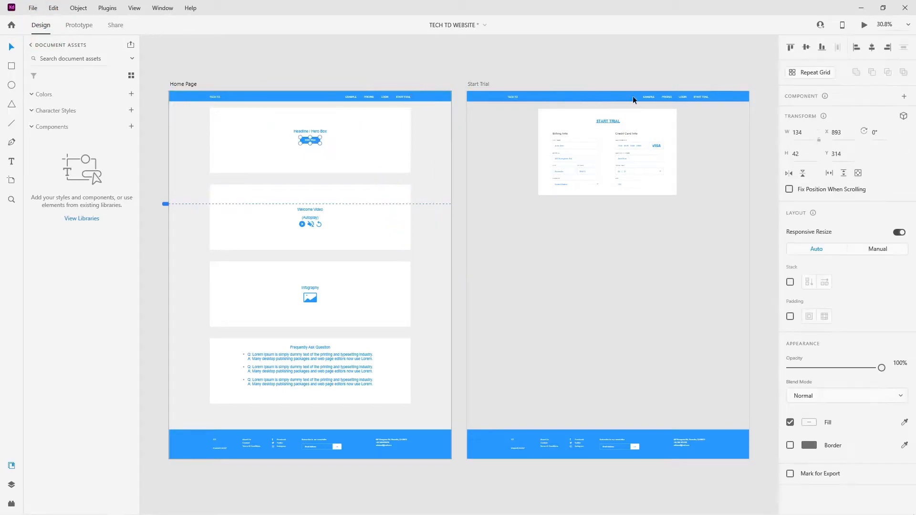
pyautogui.click(771, 75)
pyautogui.moveTo(755, 85); pyautogui.dragTo(459, 113)
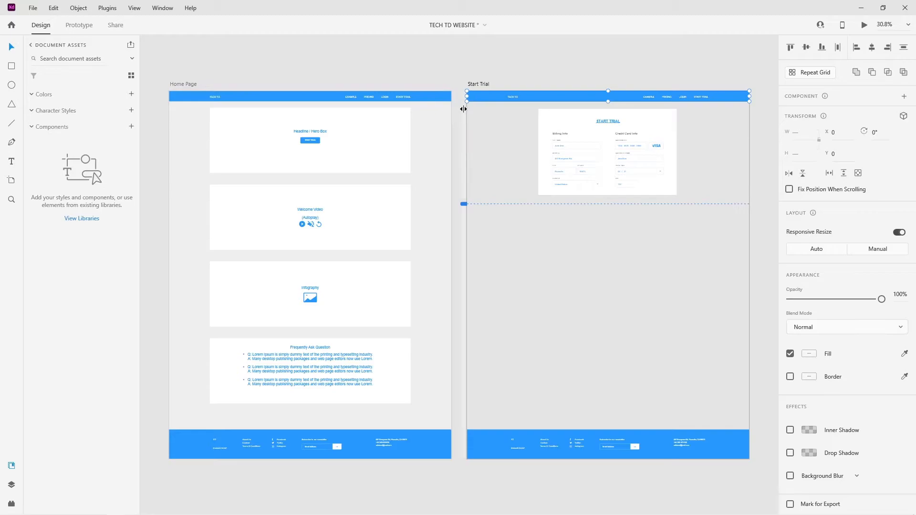
pyautogui.press('Delete')
pyautogui.moveTo(762, 390); pyautogui.dragTo(468, 486)
pyautogui.press('Delete')
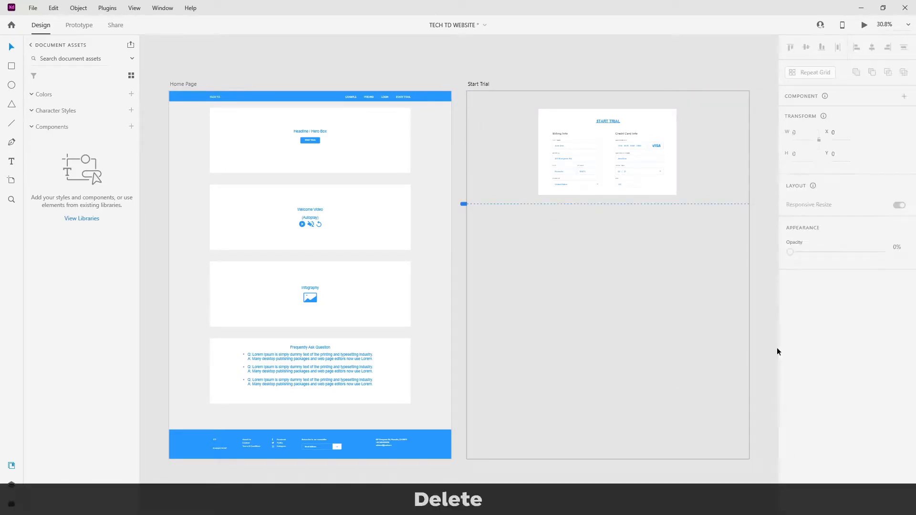
pyautogui.moveTo(720, 263); pyautogui.dragTo(552, 345)
# Preview the overlay again from the hero button to check the form without its own header and footer.
pyautogui.hotkey('ctrl', 'Return')
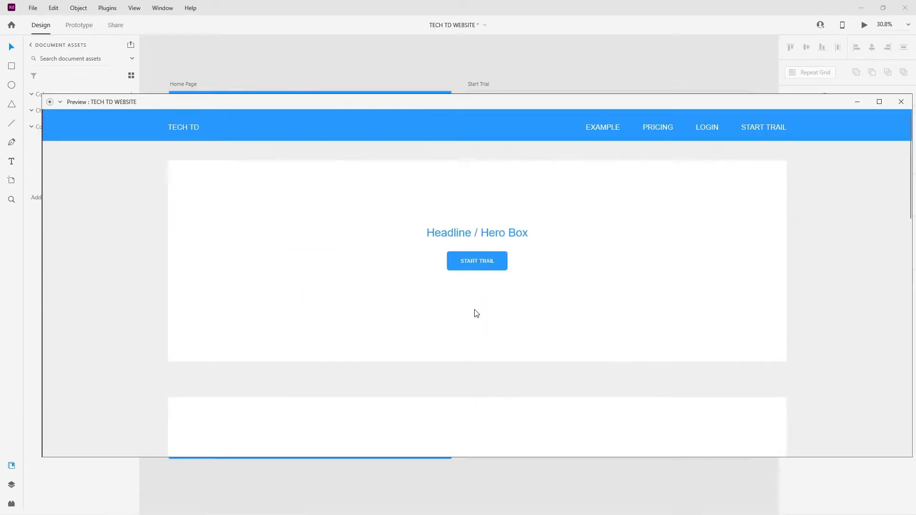
pyautogui.click(493, 265)
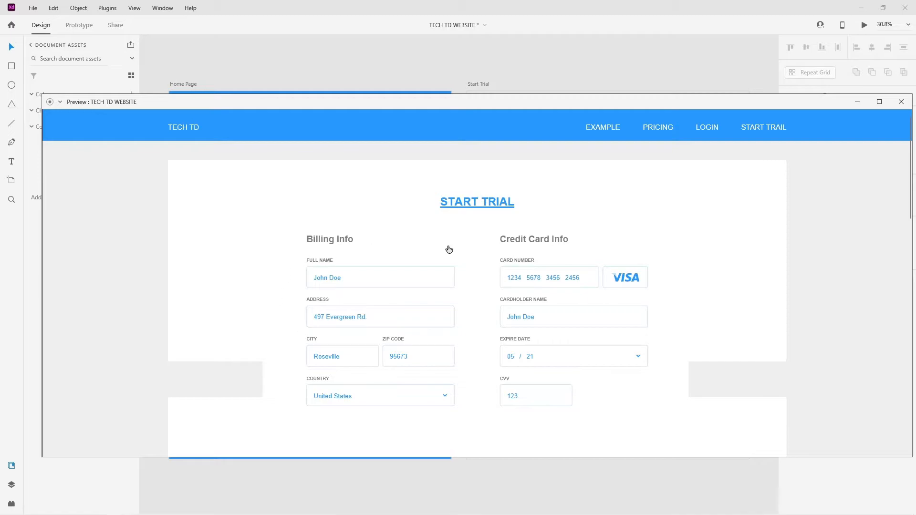
pyautogui.scroll(-5, 411, 249)
pyautogui.scroll(5, 484, 271)
pyautogui.click(901, 102)
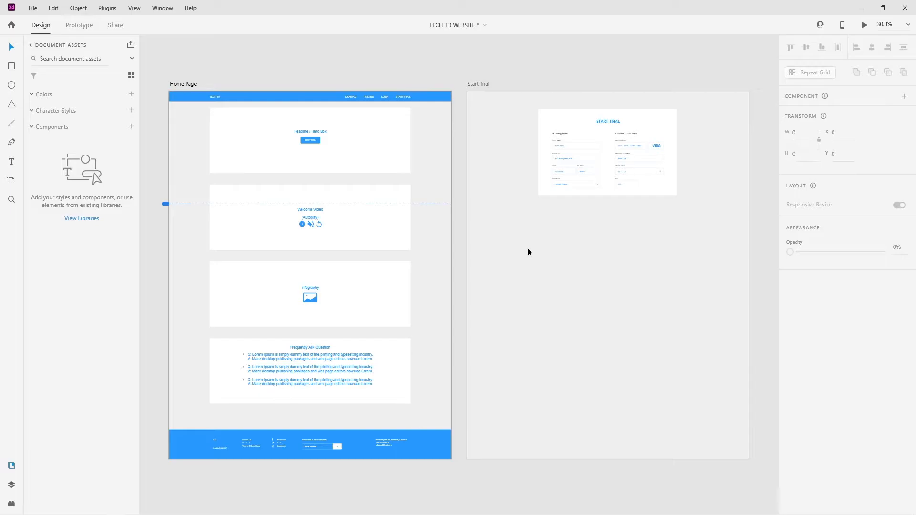
# Draw a 1920 × 2503 rectangle covering the whole Start Trial artboard and turn off its border.
pyautogui.click(11, 68)
pyautogui.moveTo(467, 91); pyautogui.dragTo(748, 459)
pyautogui.click(799, 399)
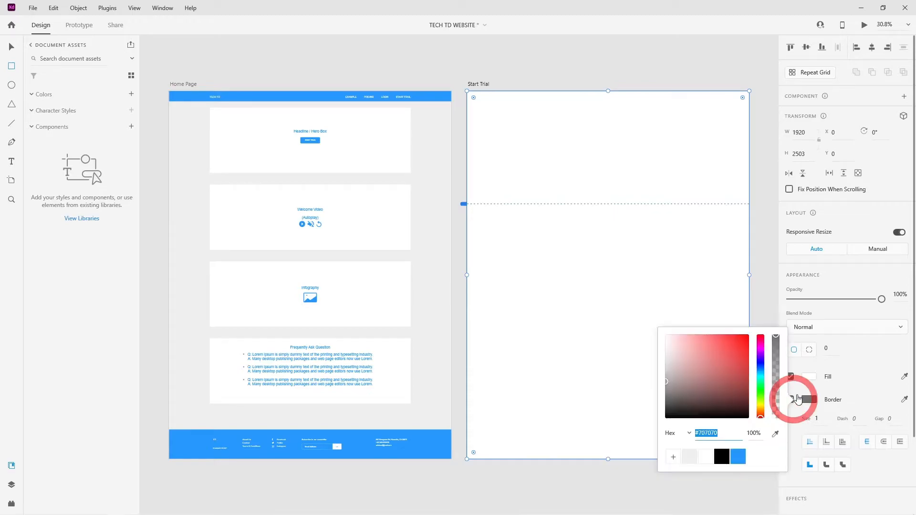
pyautogui.click(791, 395)
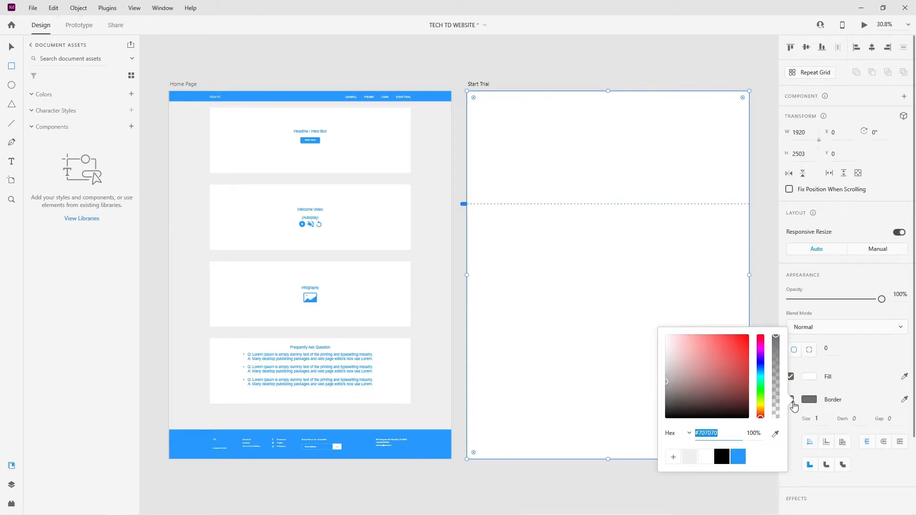
pyautogui.click(721, 457)
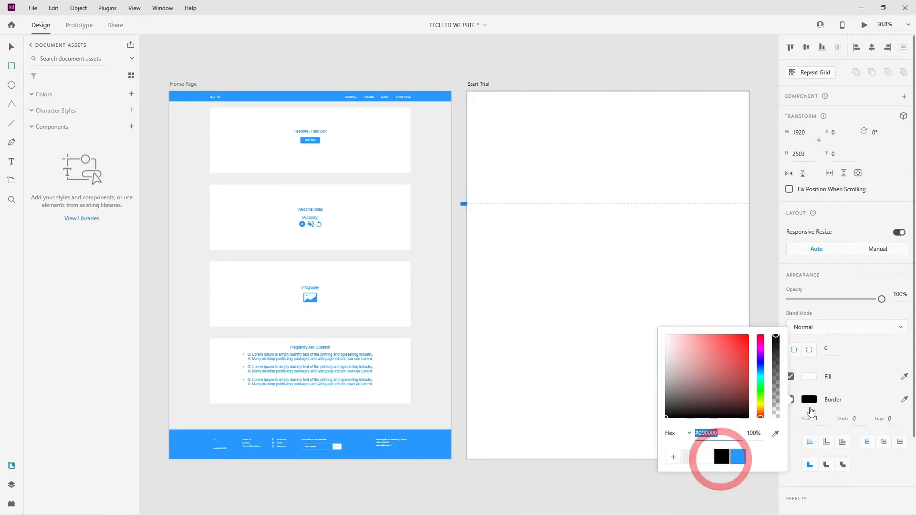
pyautogui.click(807, 403)
pyautogui.click(790, 400)
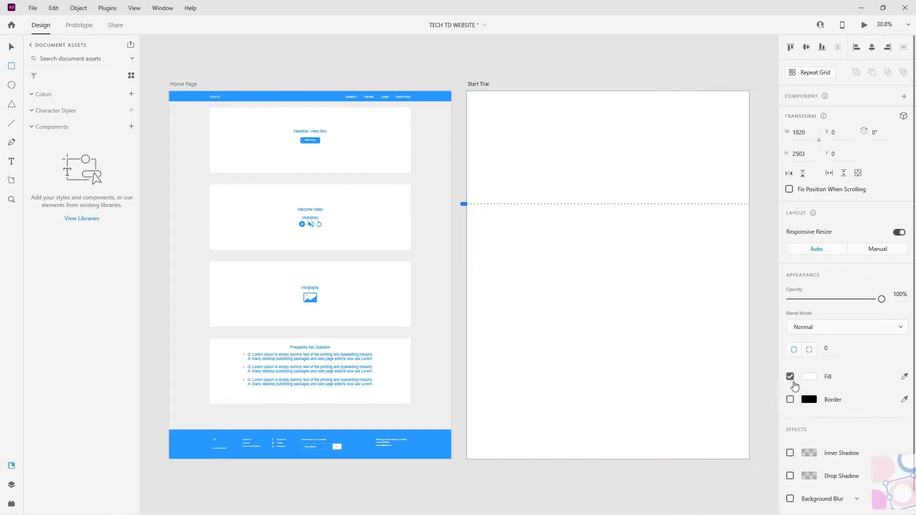
# Fill the rectangle covering the Start Trial artboard with solid black.
pyautogui.click(809, 376)
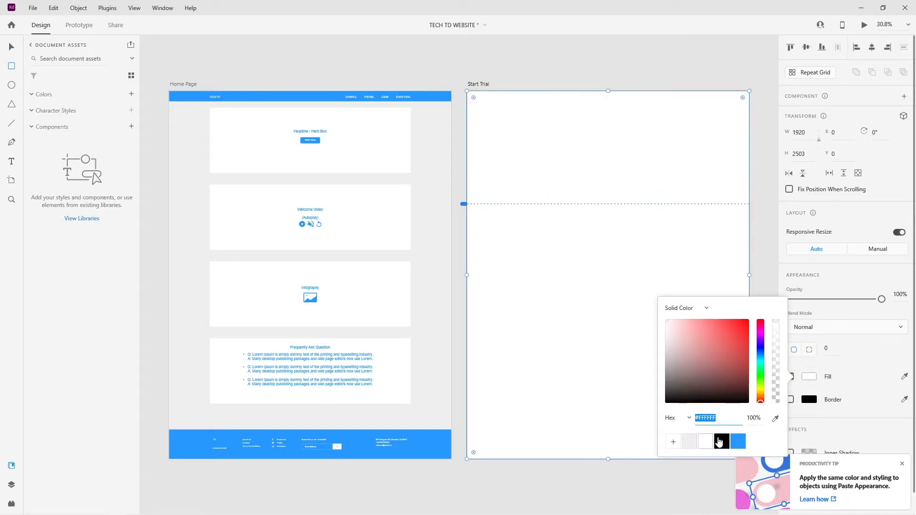
pyautogui.click(721, 443)
pyautogui.click(899, 465)
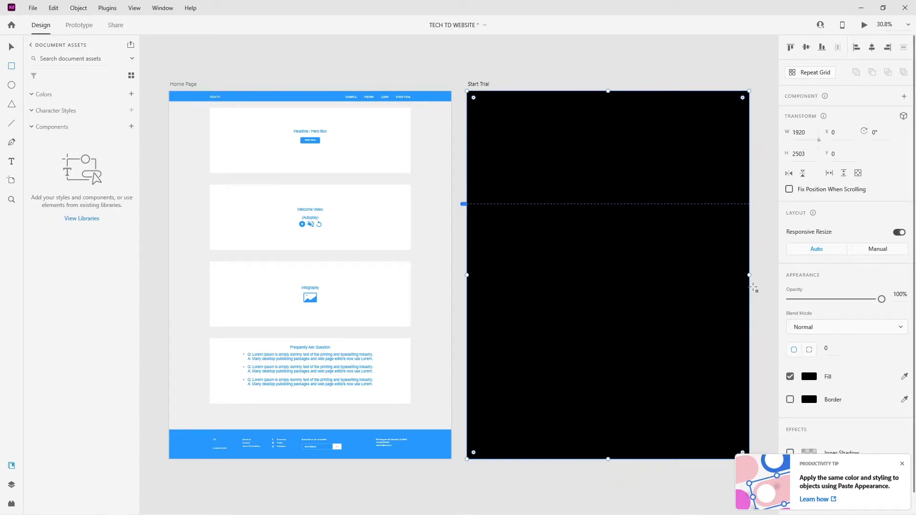
# Send the black rectangle behind the Start Trial form and lower its opacity to 29%.
pyautogui.click(10, 47)
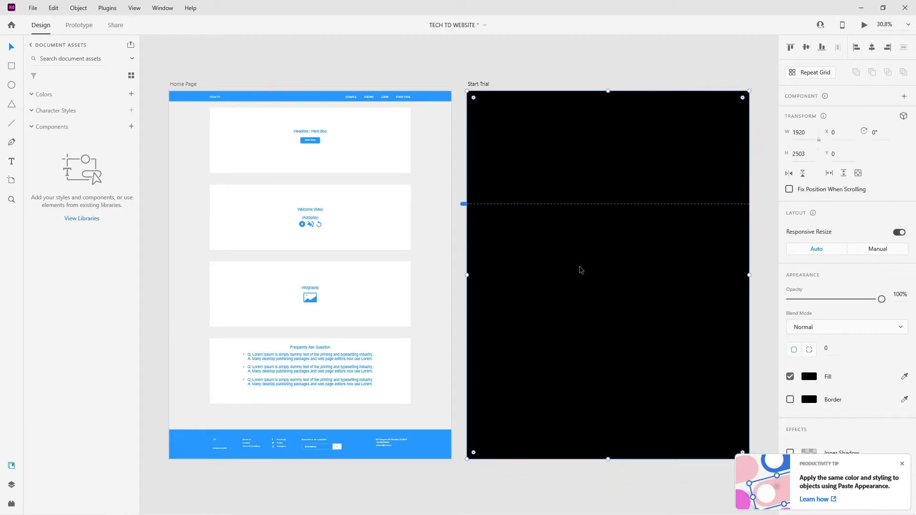
pyautogui.click(902, 465)
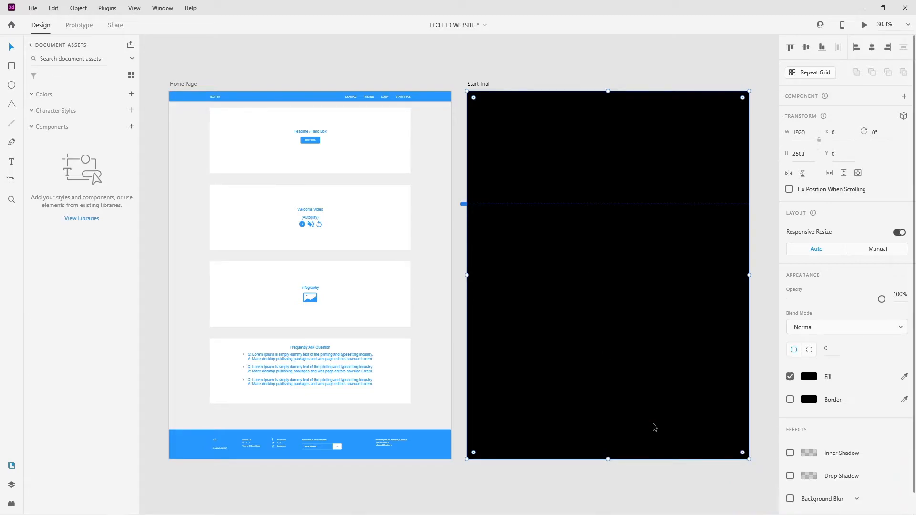
pyautogui.hotkey('ctrl', 'shift', '[')
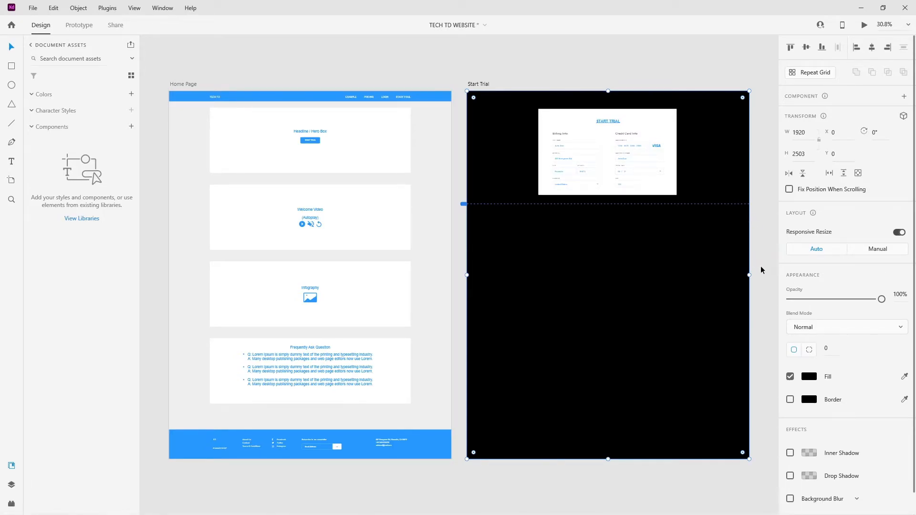
pyautogui.moveTo(881, 299); pyautogui.dragTo(816, 300)
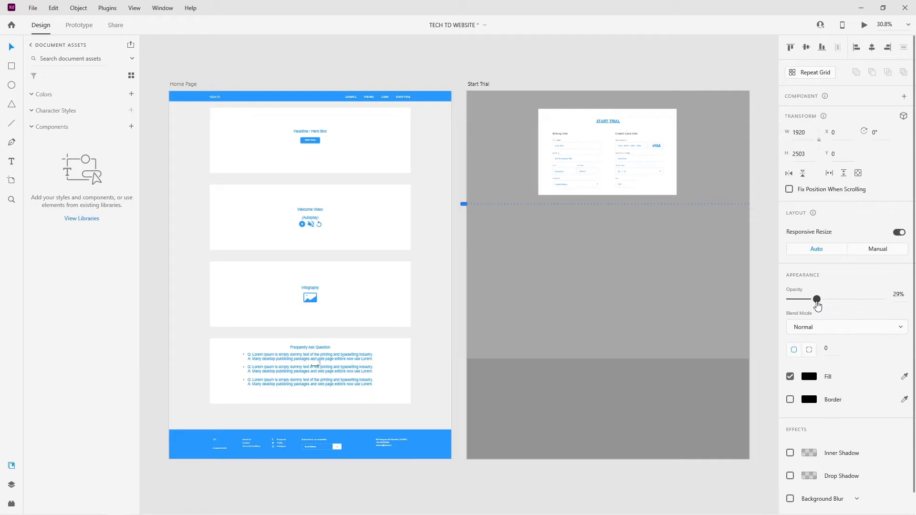